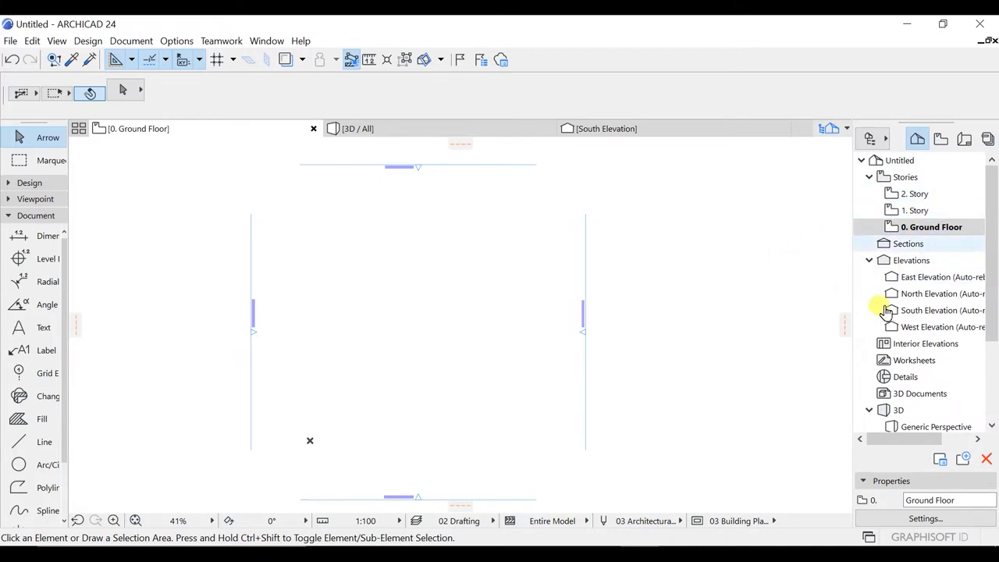
- In the Project Map, select 0. Ground Floor, then Project Indexes to view its properties
left_click(901, 231)
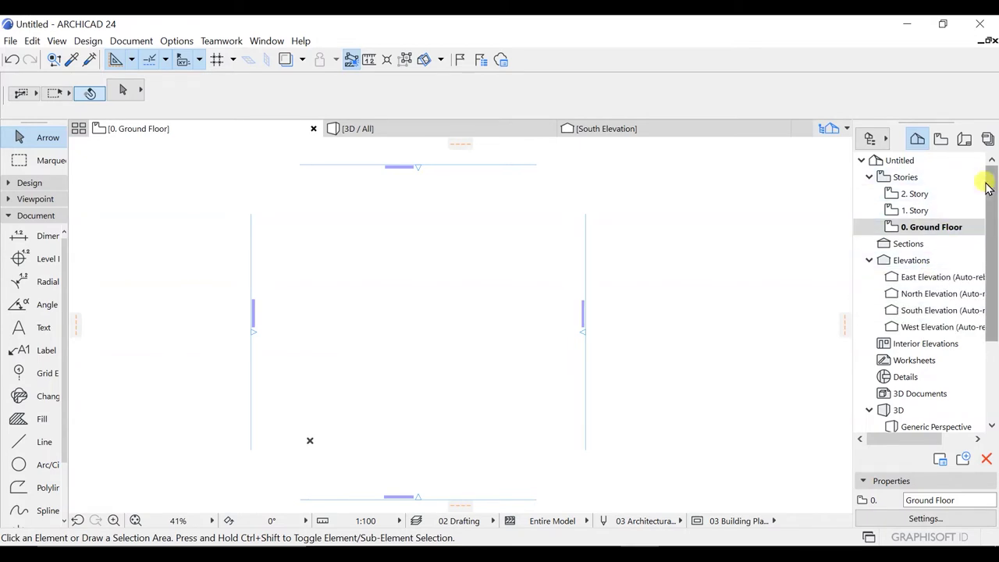
scroll(928, 259, "down", 2)
scroll(928, 258, "up", 2)
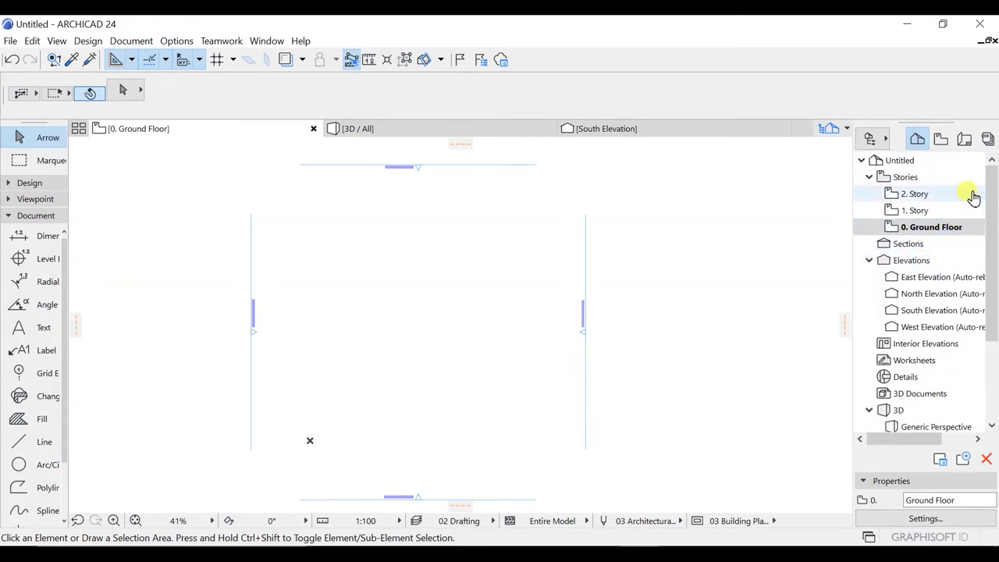
left_click_drag(992, 174, 992, 260)
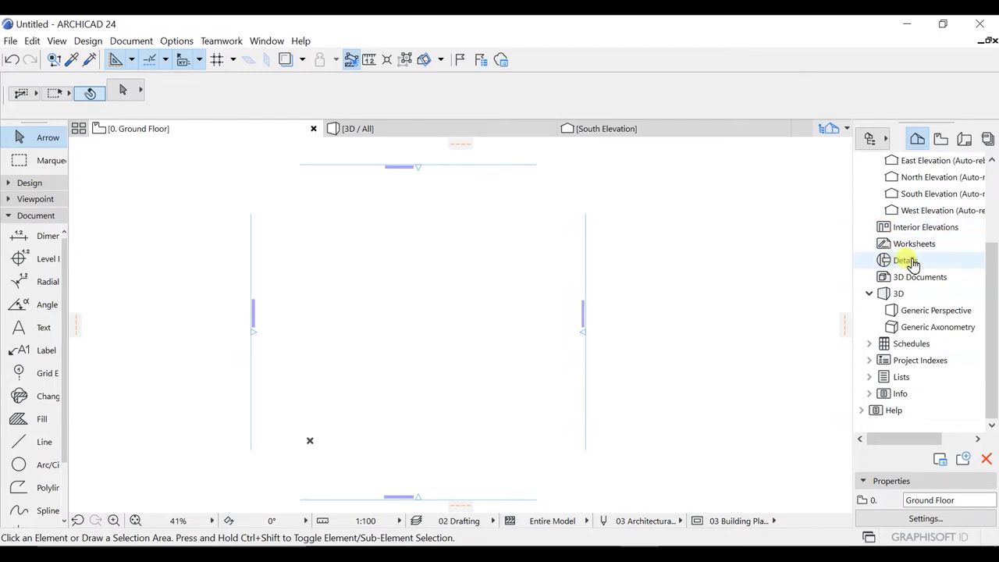
left_click(900, 363)
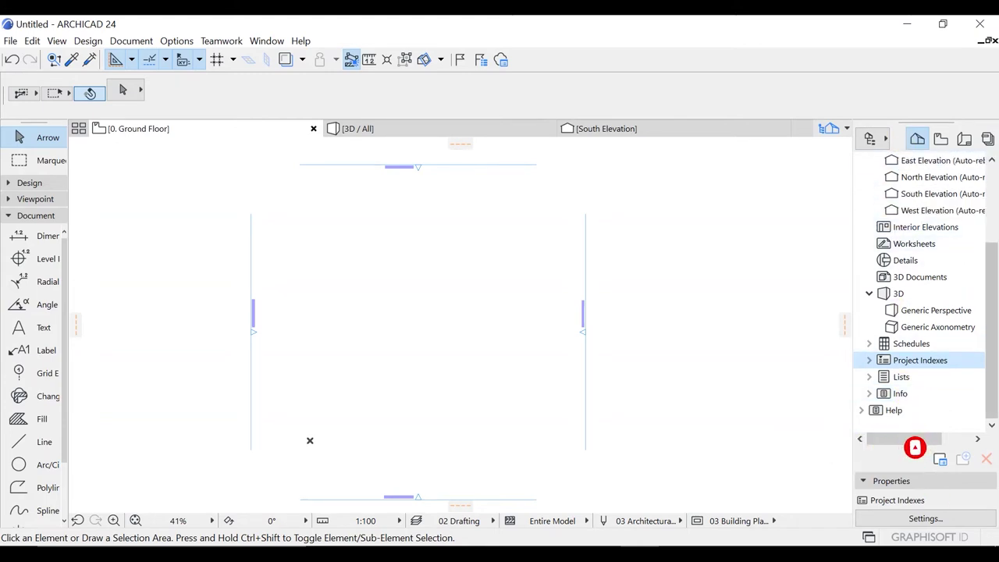
scroll(990, 257, "up", 5)
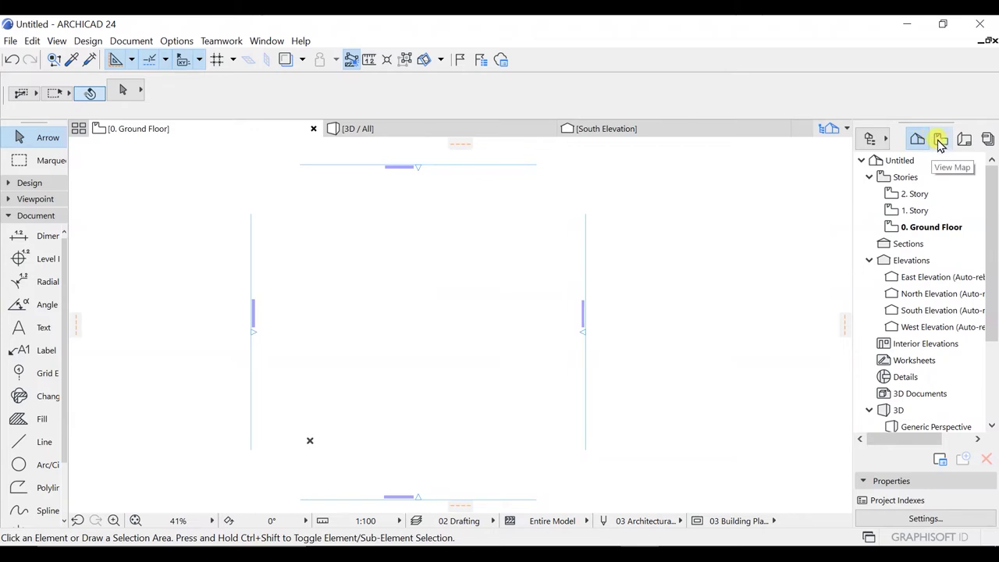
- Switch the Navigator to the View Map and browse its view tree
left_click(941, 142)
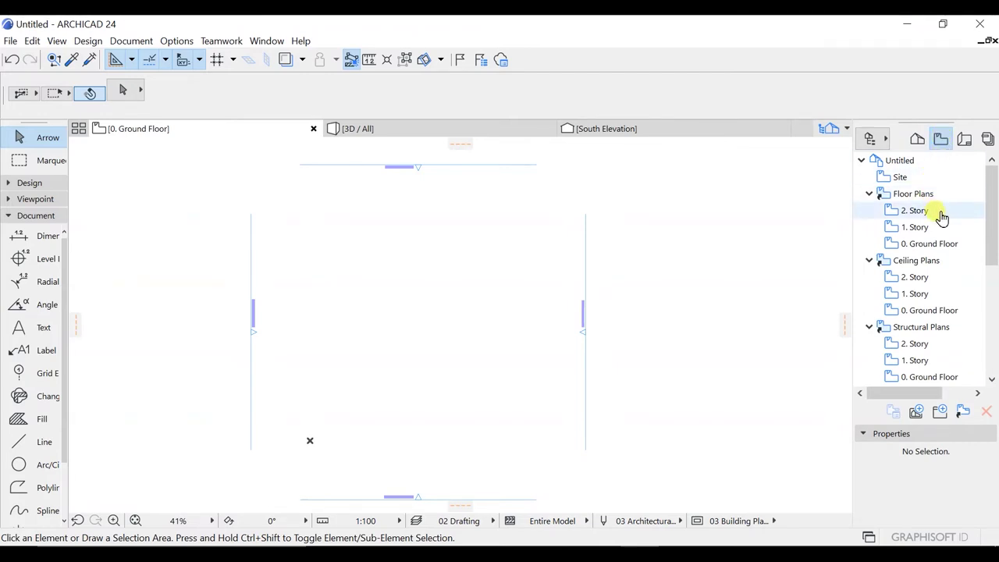
scroll(942, 217, "down", 5)
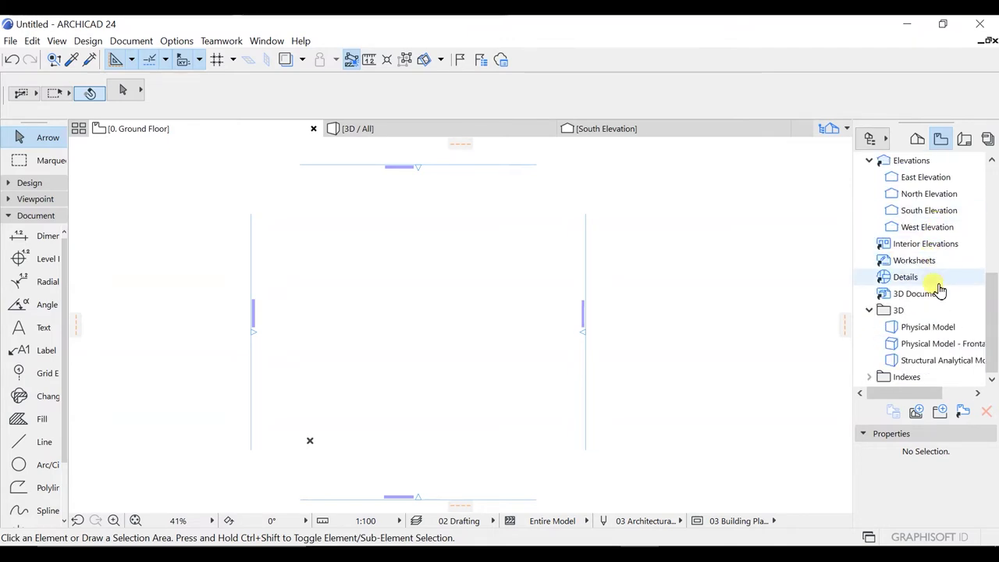
scroll(915, 271, "up", 4)
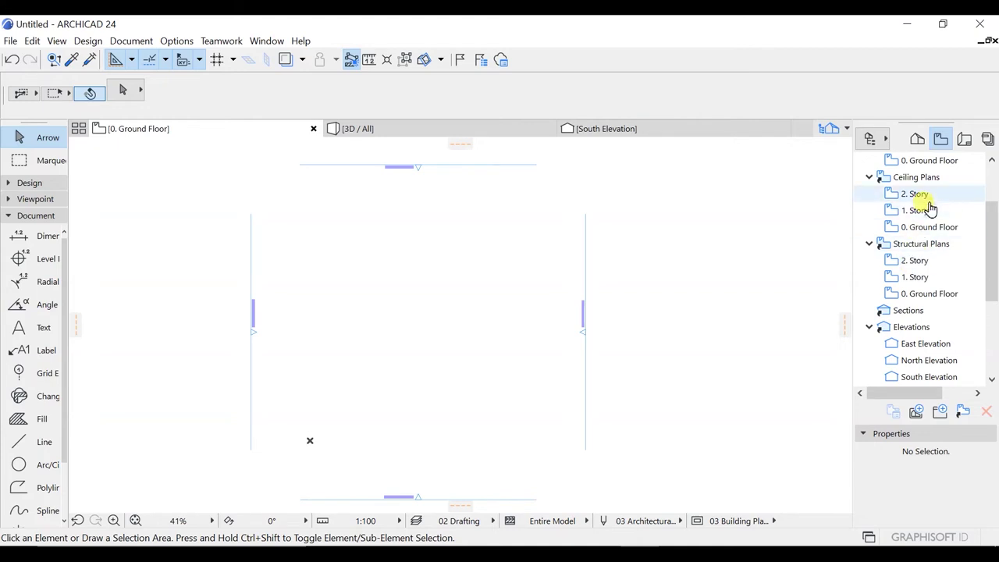
scroll(930, 219, "down", 3)
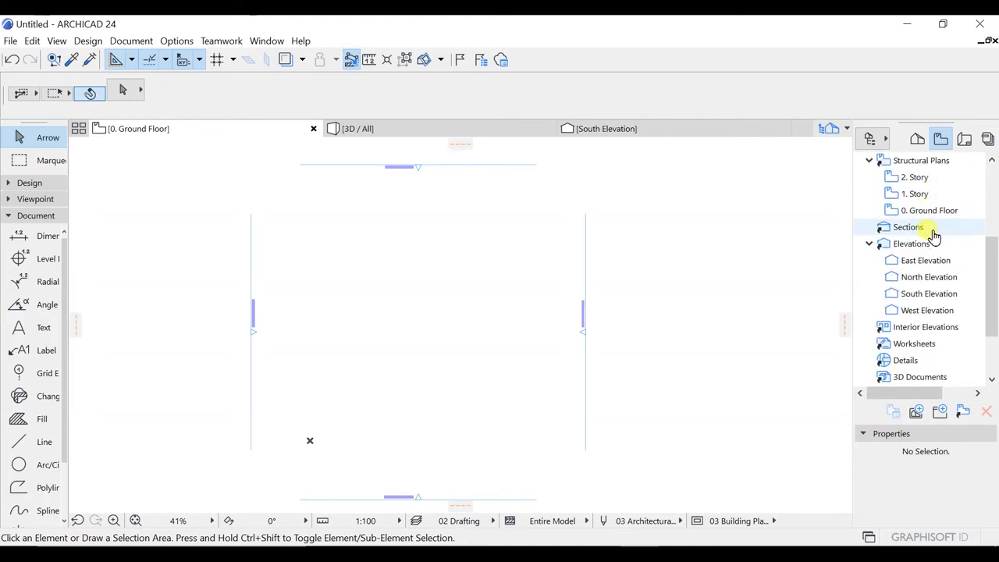
scroll(932, 234, "up", 5)
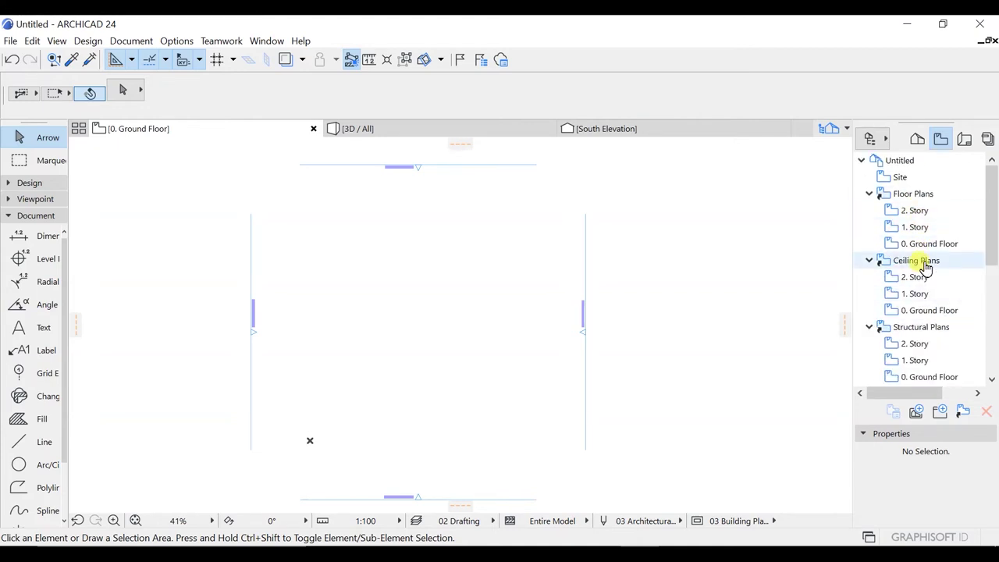
- Select the 2. Story plan view, then the North Elevation view
left_click(923, 216)
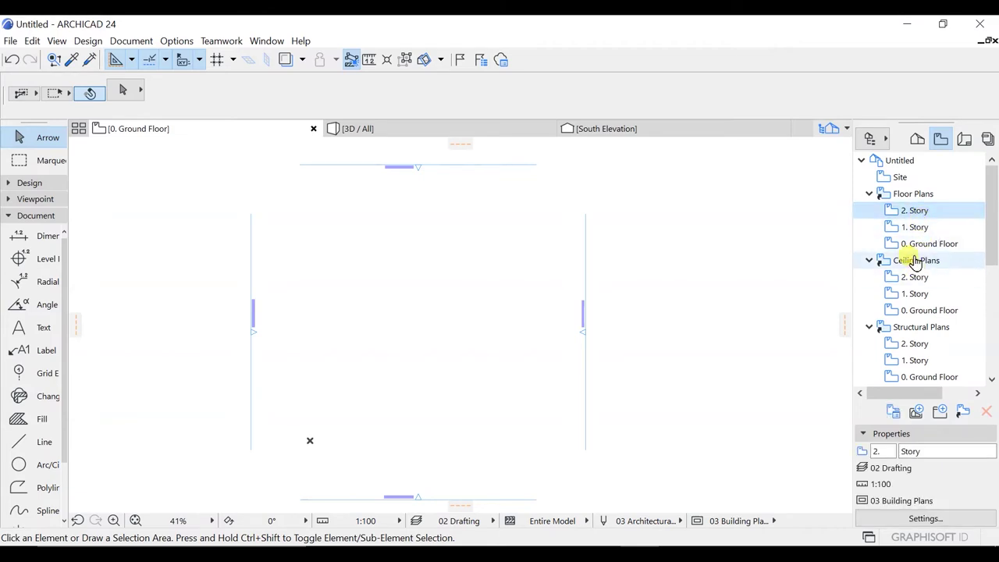
scroll(919, 273, "down", 3)
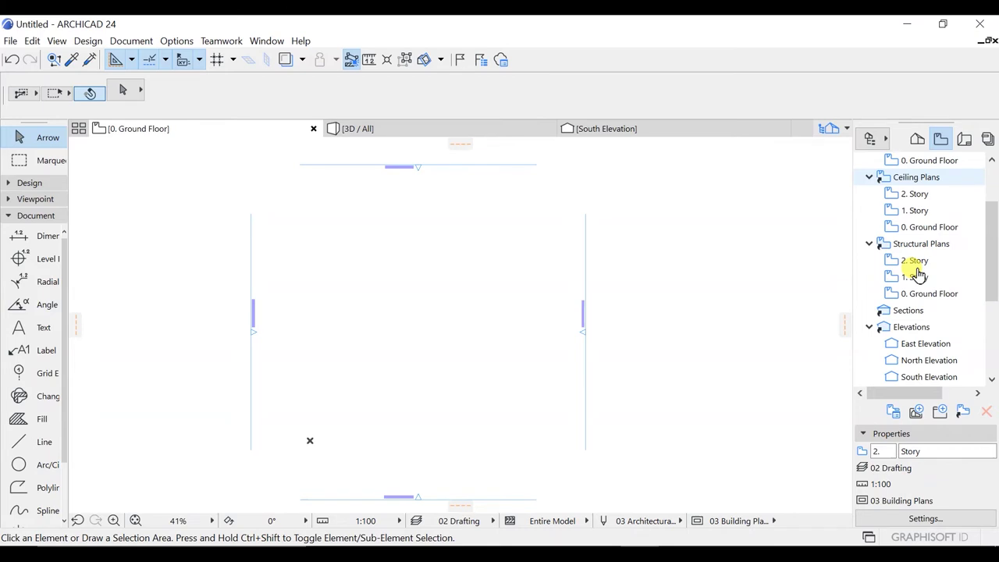
scroll(919, 275, "down", 3)
scroll(920, 277, "down", 3)
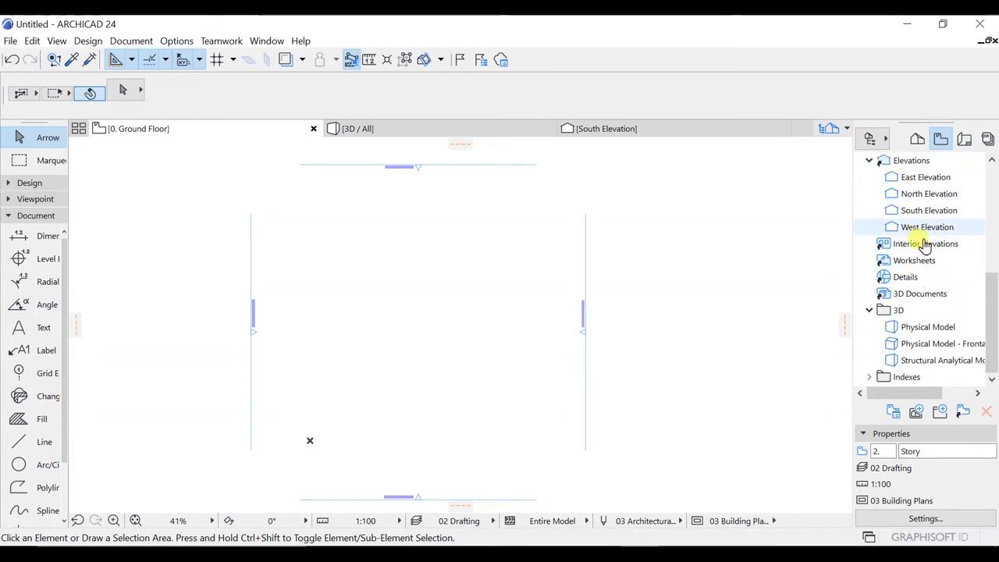
scroll(929, 263, "up", 3)
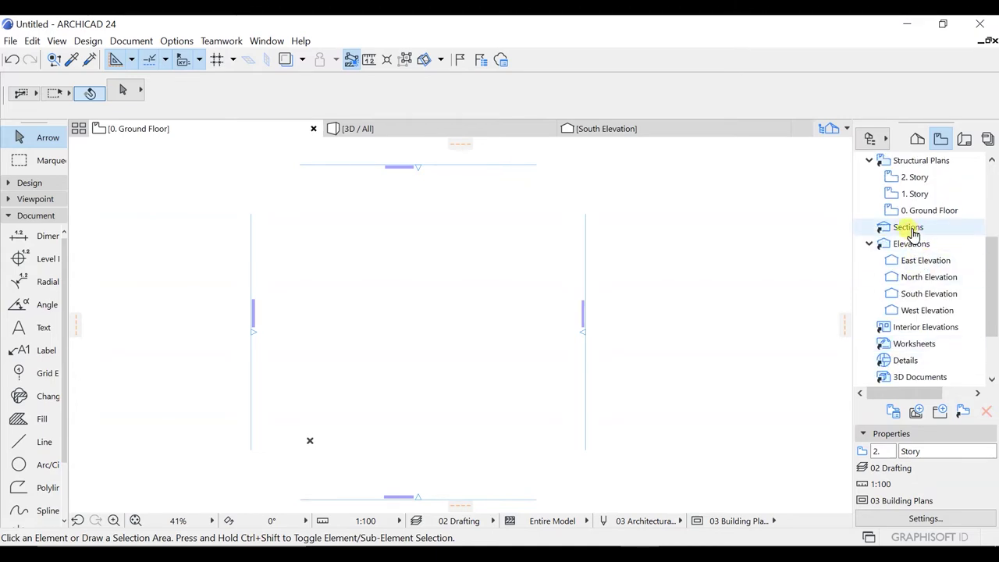
scroll(911, 233, "down", 3)
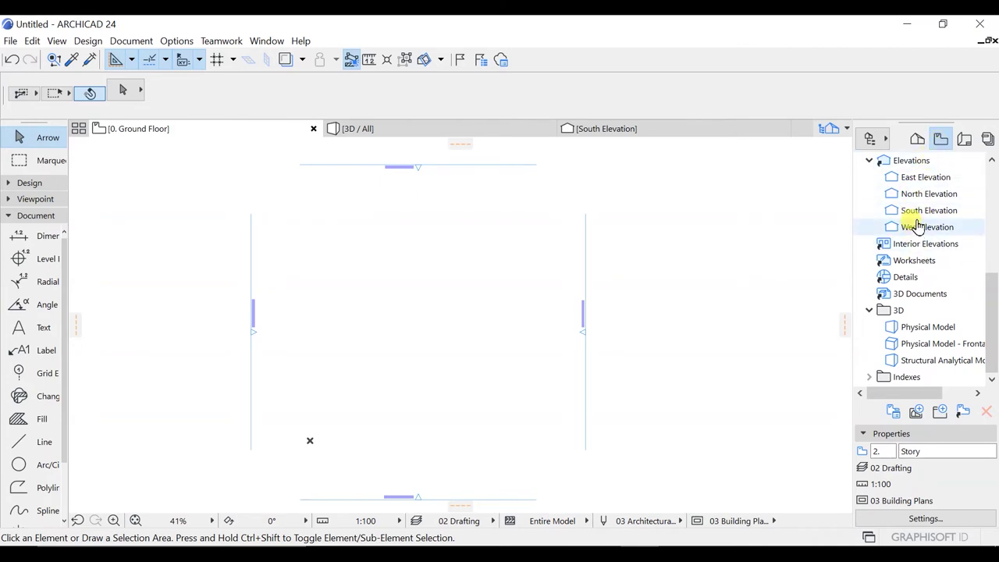
left_click(928, 196)
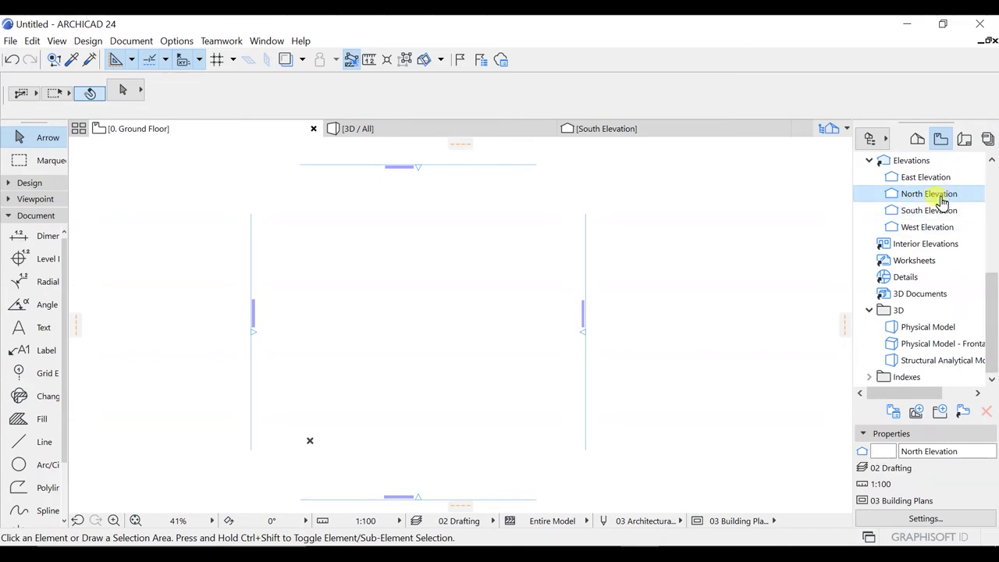
- Open and close North Elevation's View Settings (Entire Model, 03 Architectural 100)
left_click(925, 520)
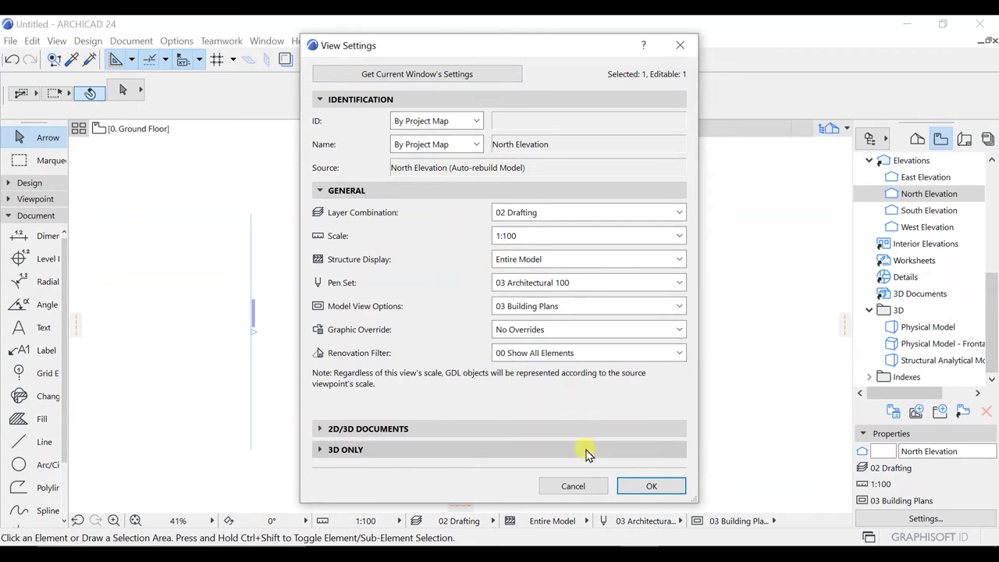
left_click(676, 47)
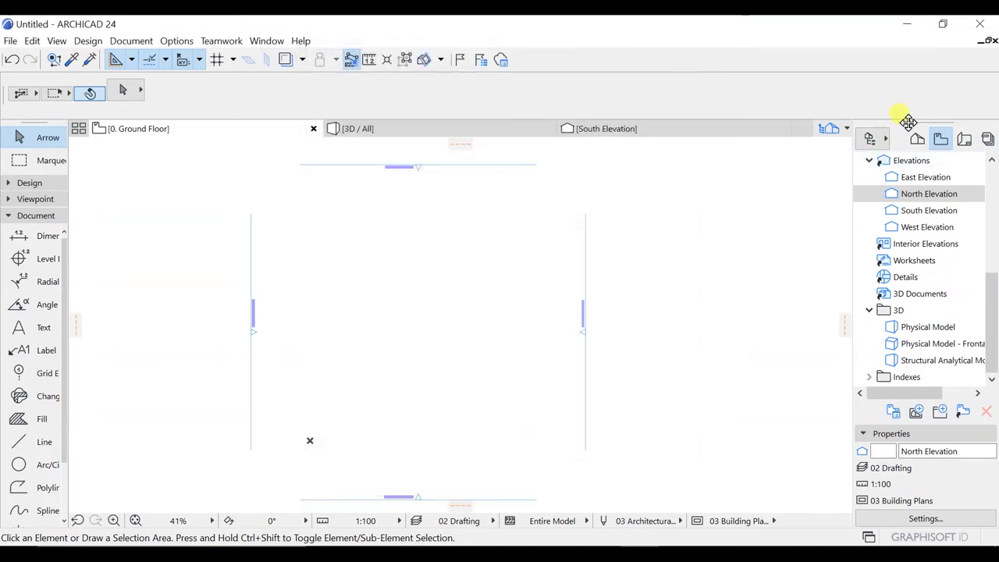
- Switch to the Layout Book and select the A.01.1 Ground Floor and A.01.2 1. Story layouts
left_click(964, 142)
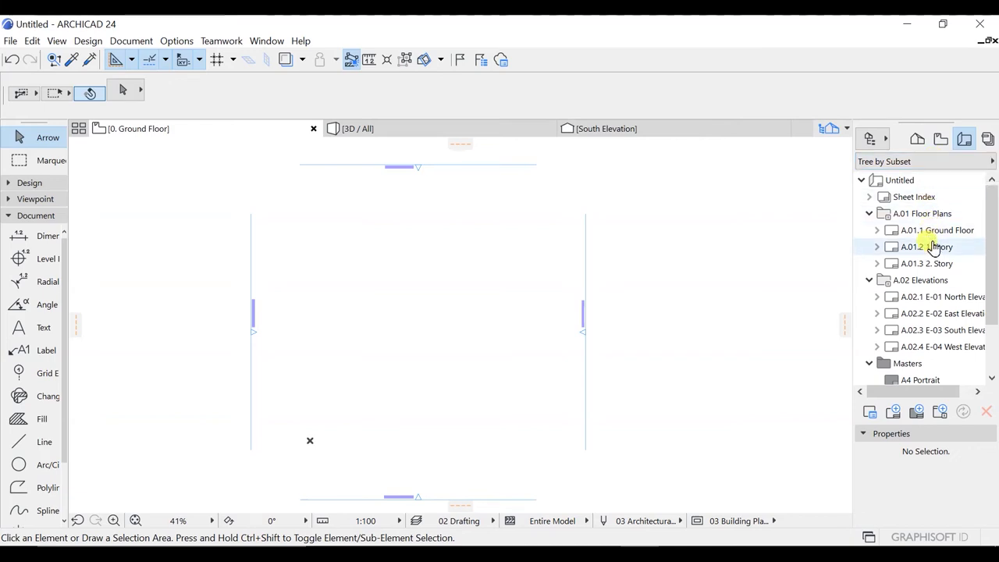
scroll(933, 247, "down", 2)
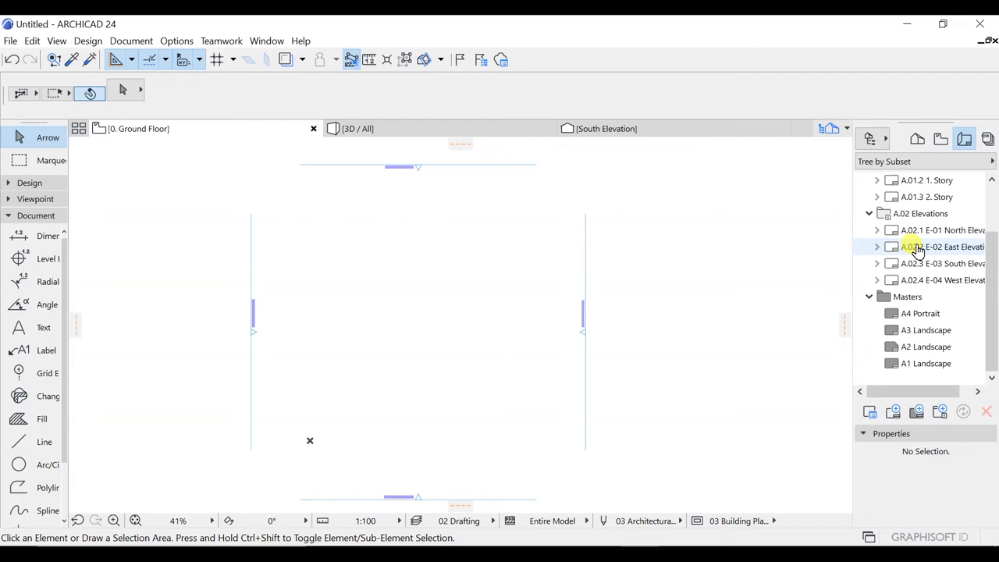
scroll(909, 249, "up", 2)
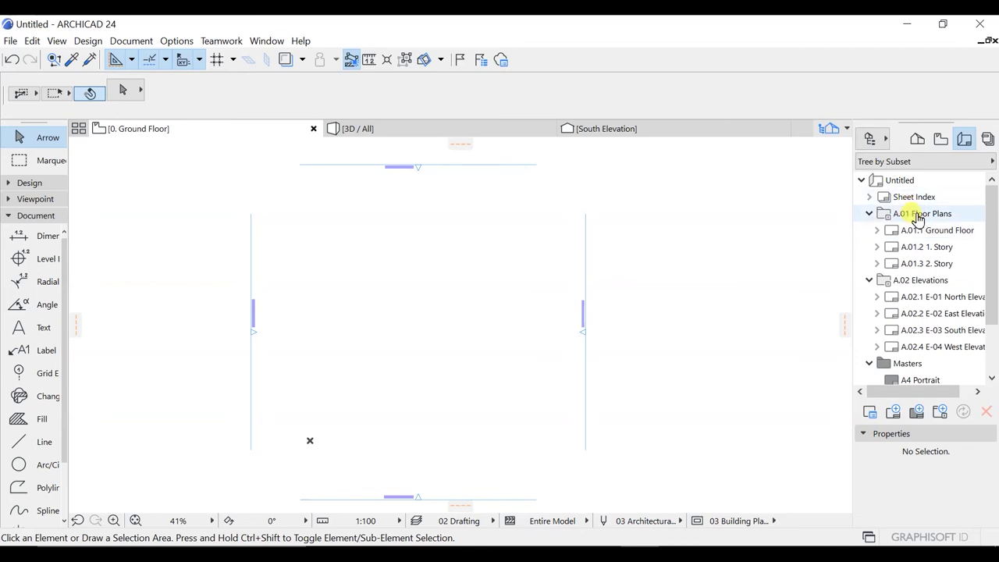
left_click(921, 235)
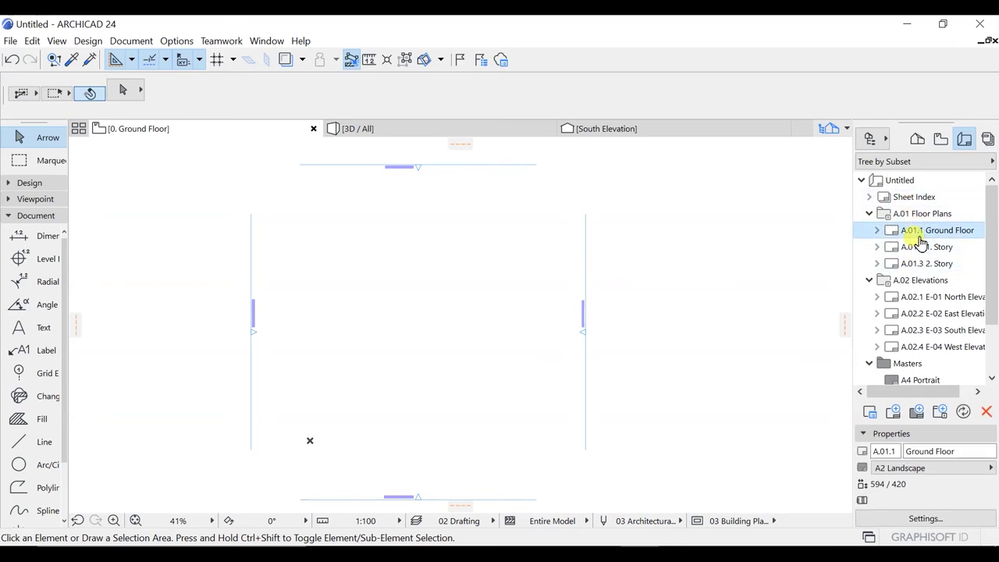
left_click(914, 249)
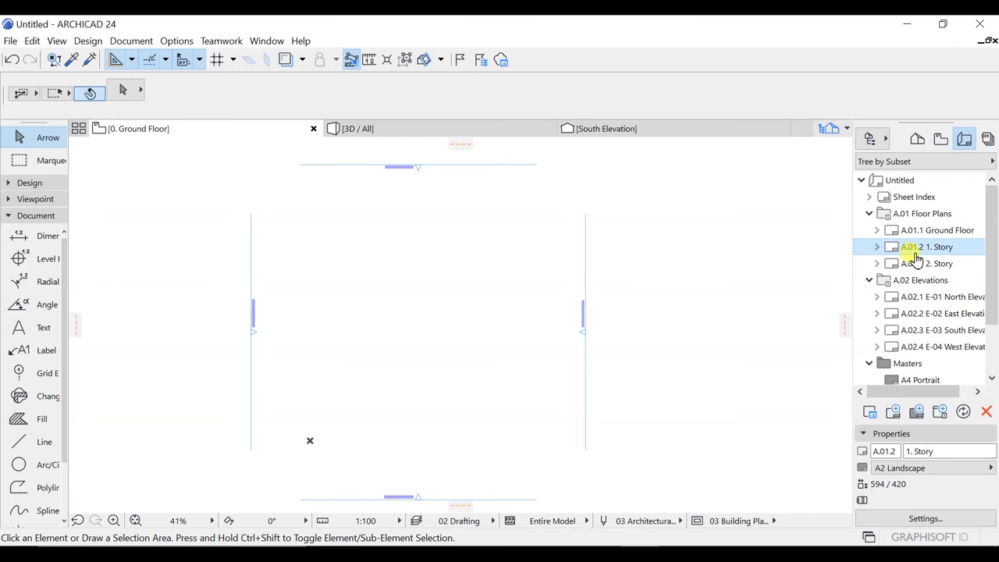
- Open and close 1. Story's Layout Settings, then select A.02.3 E-03 South Elevation
left_click(927, 520)
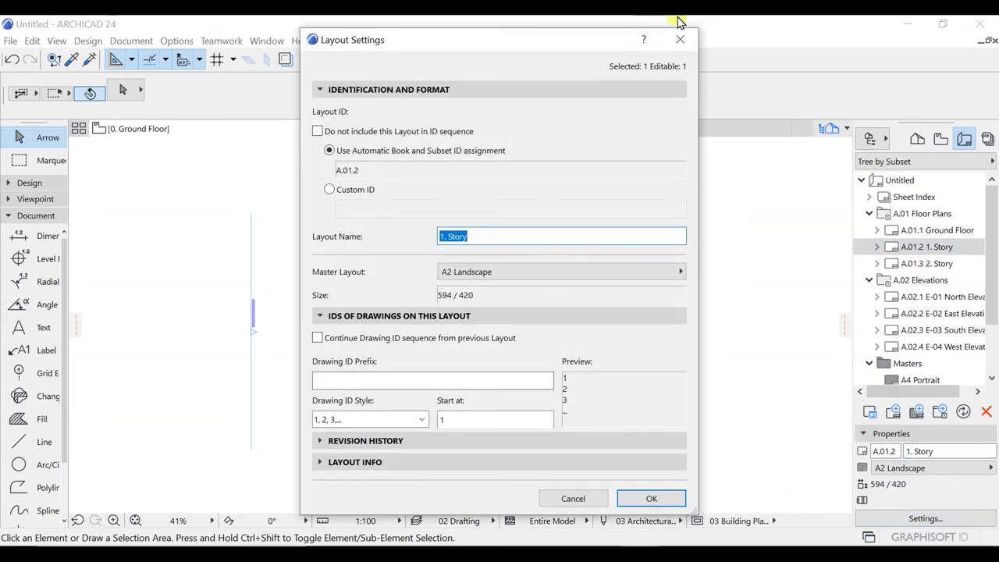
left_click(684, 43)
scroll(928, 281, "down", 2)
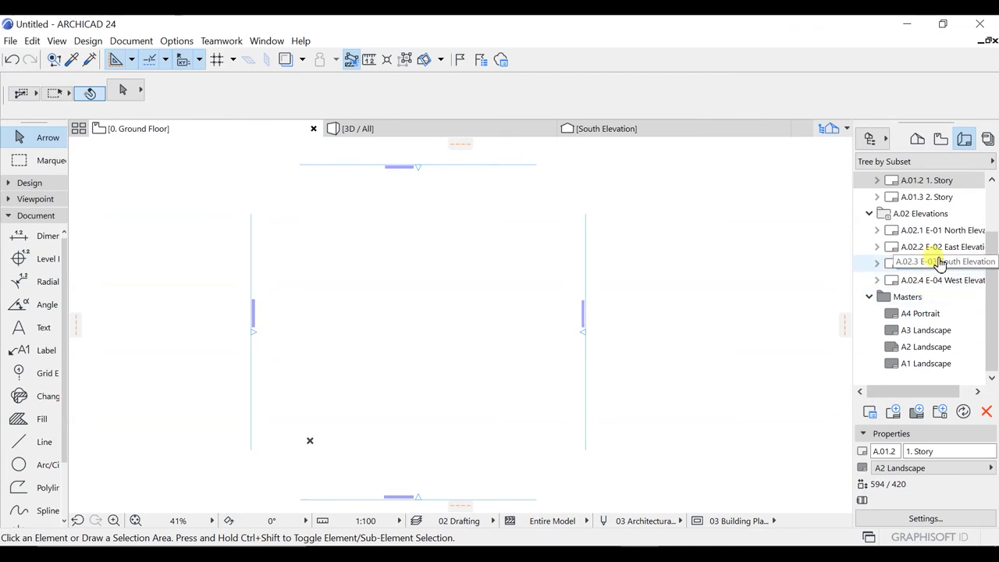
left_click(923, 262)
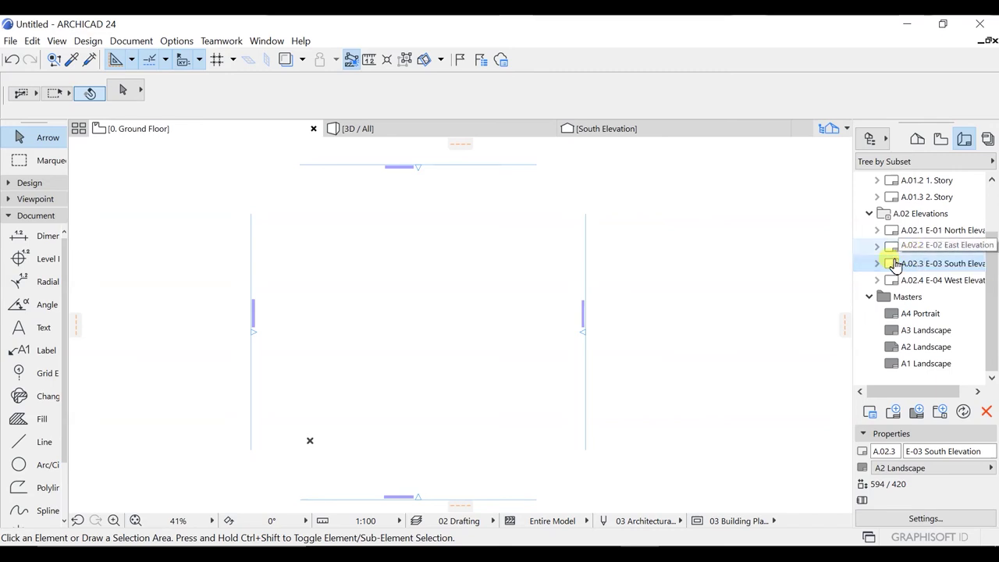
- Switch to Publisher Sets, pick the Ground Floor item and collapse the A.01 Floor Plans folder
left_click(988, 139)
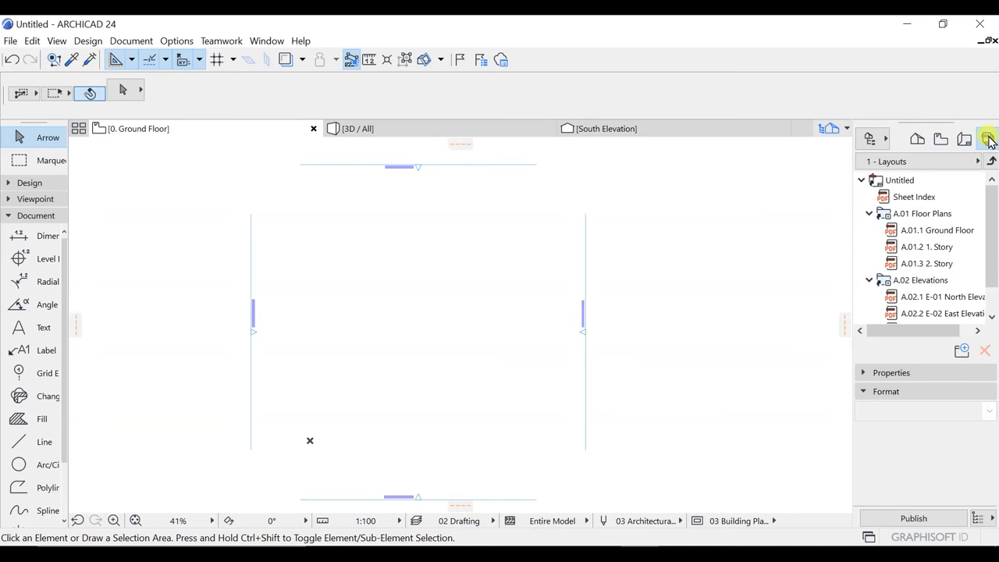
left_click(933, 229)
scroll(923, 223, "down", 1)
scroll(913, 234, "up", 1)
left_click(869, 214)
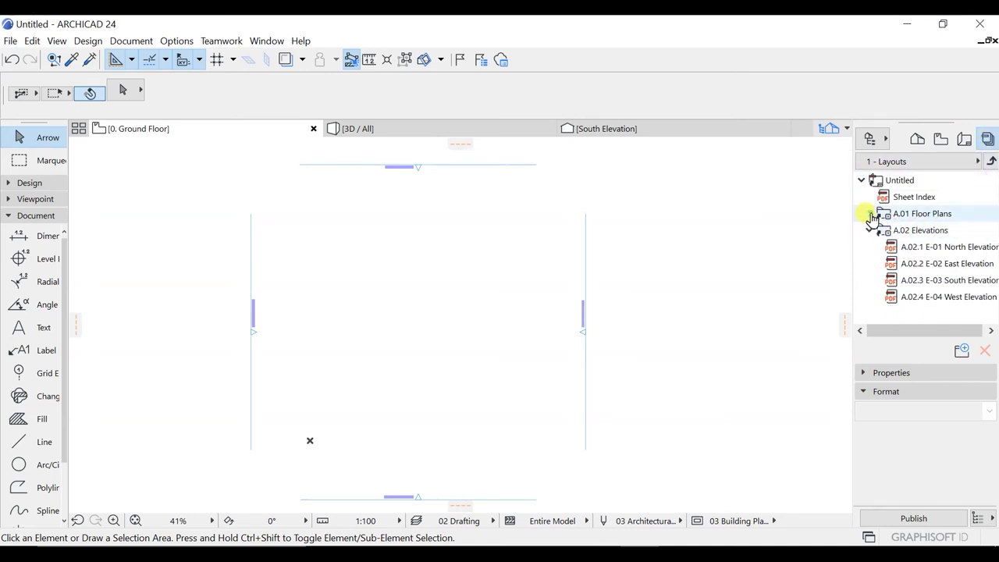
- Open the 1 - Layouts publisher set from the publisher set list
left_click(977, 162)
left_click(975, 162)
left_click(989, 161)
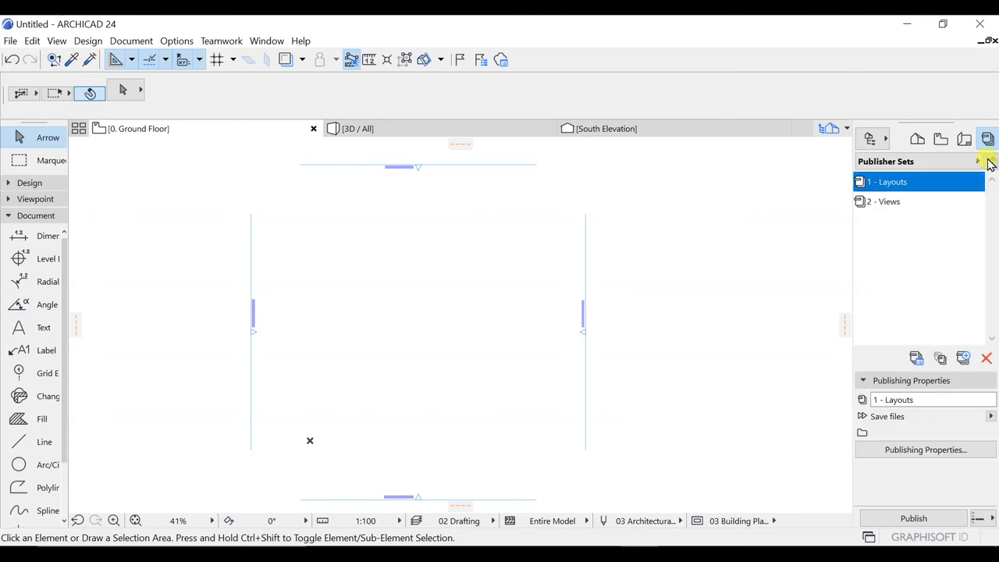
double_click(928, 183)
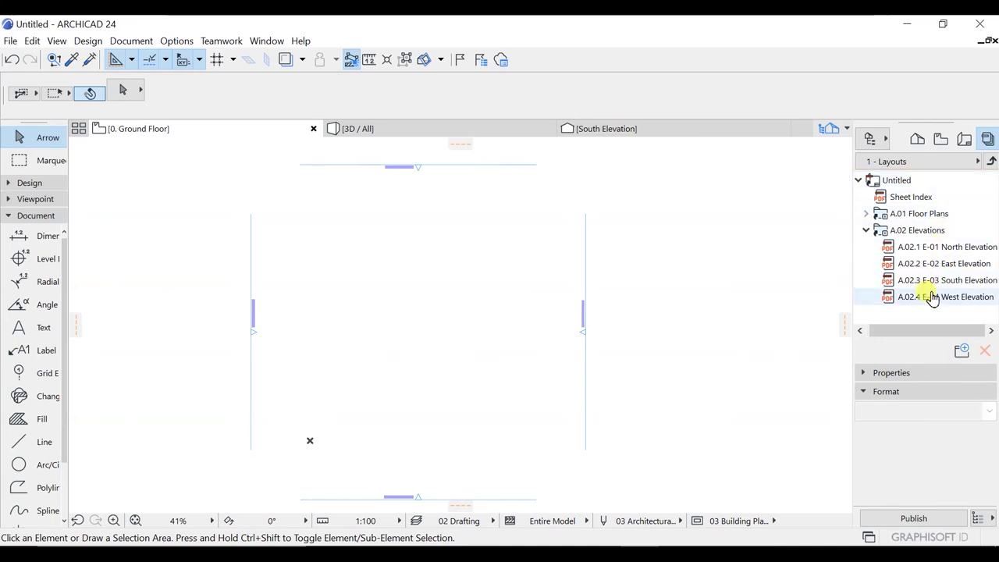
- Select the A.02.2 E-02 East Elevation item and keep PDF as its output format
left_click(929, 264)
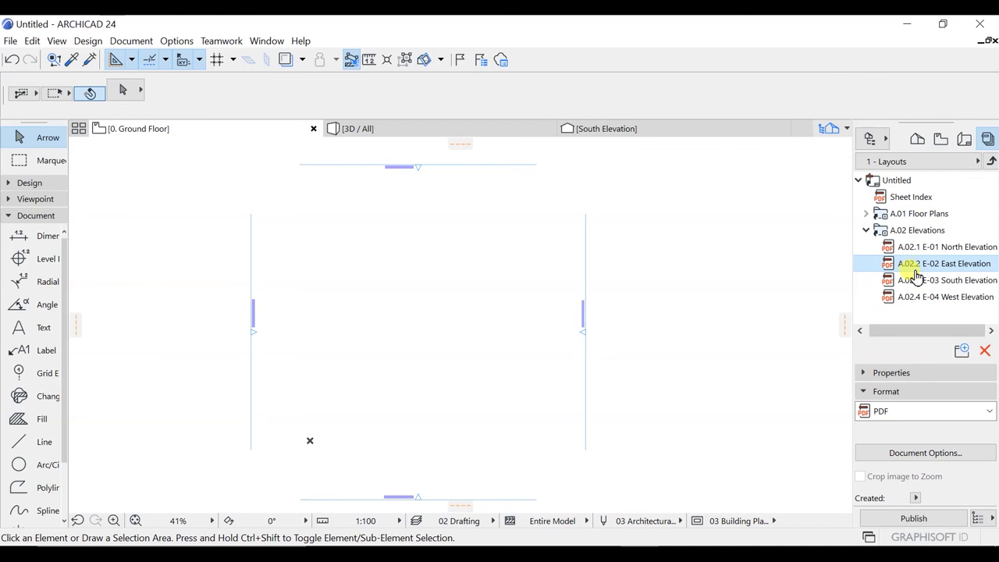
left_click(907, 417)
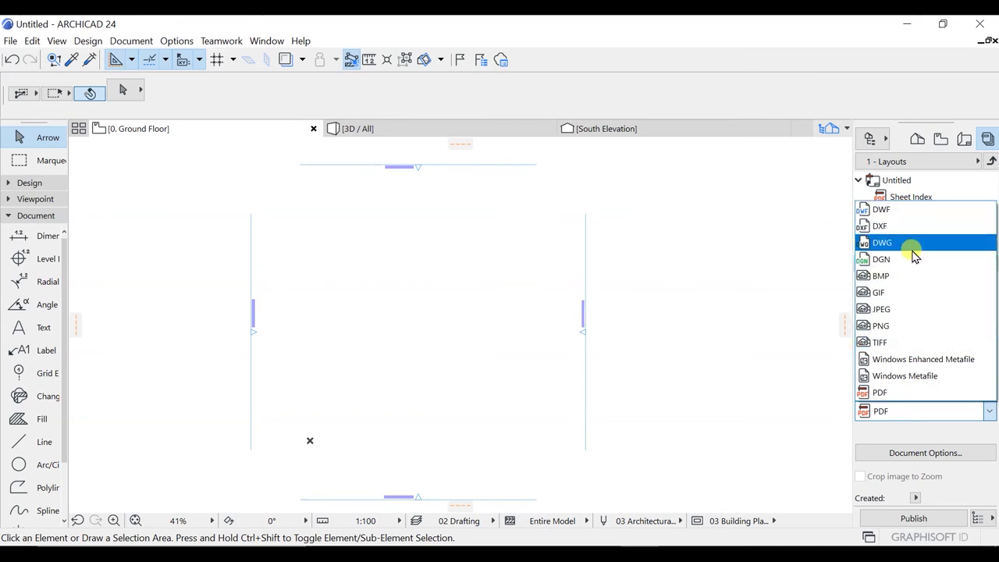
key("Escape")
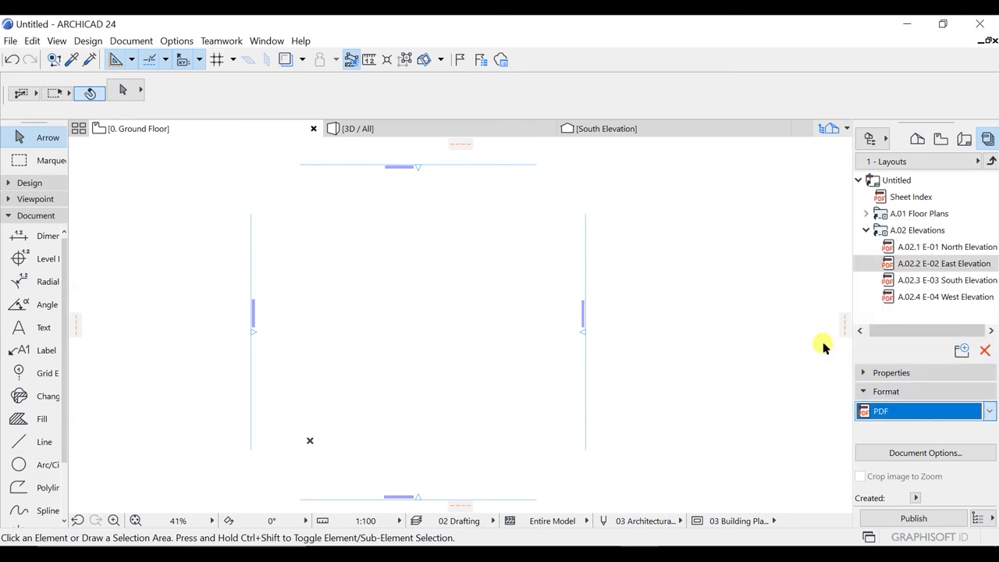